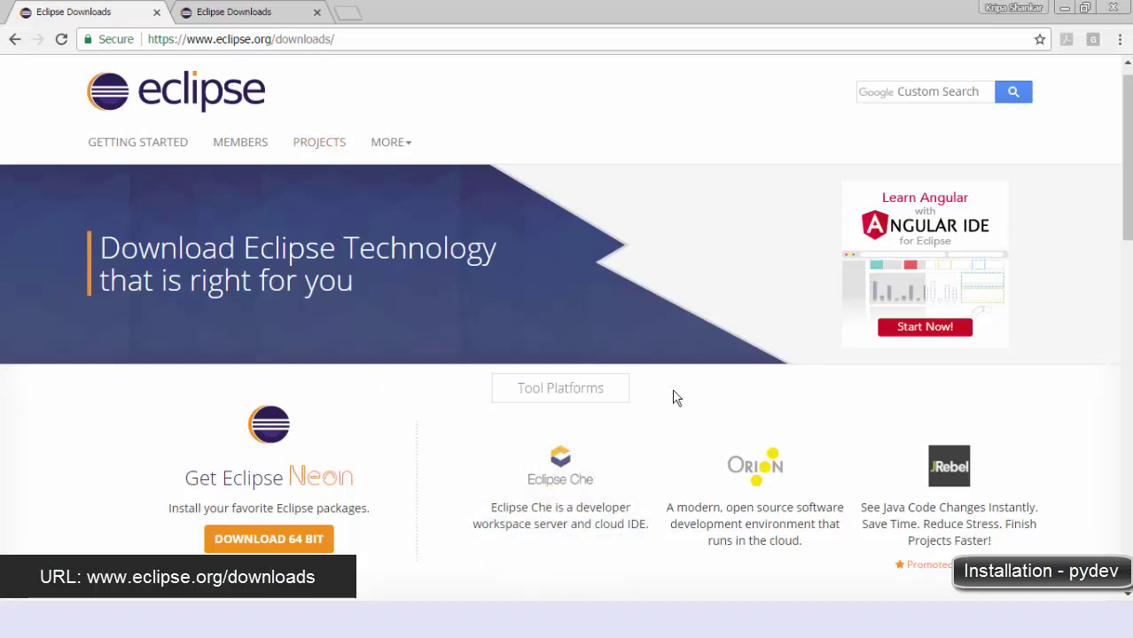
- Look over the Eclipse Neon download options and bring up the already opened Eclipse packages page
scroll(672, 394, down, 1)
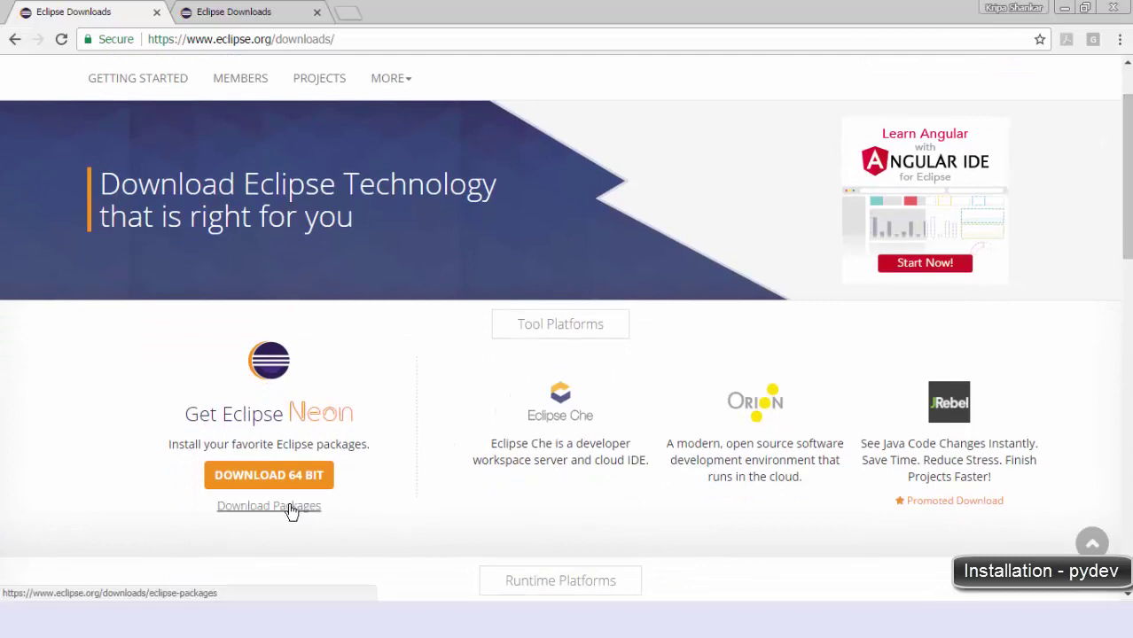
click(260, 11)
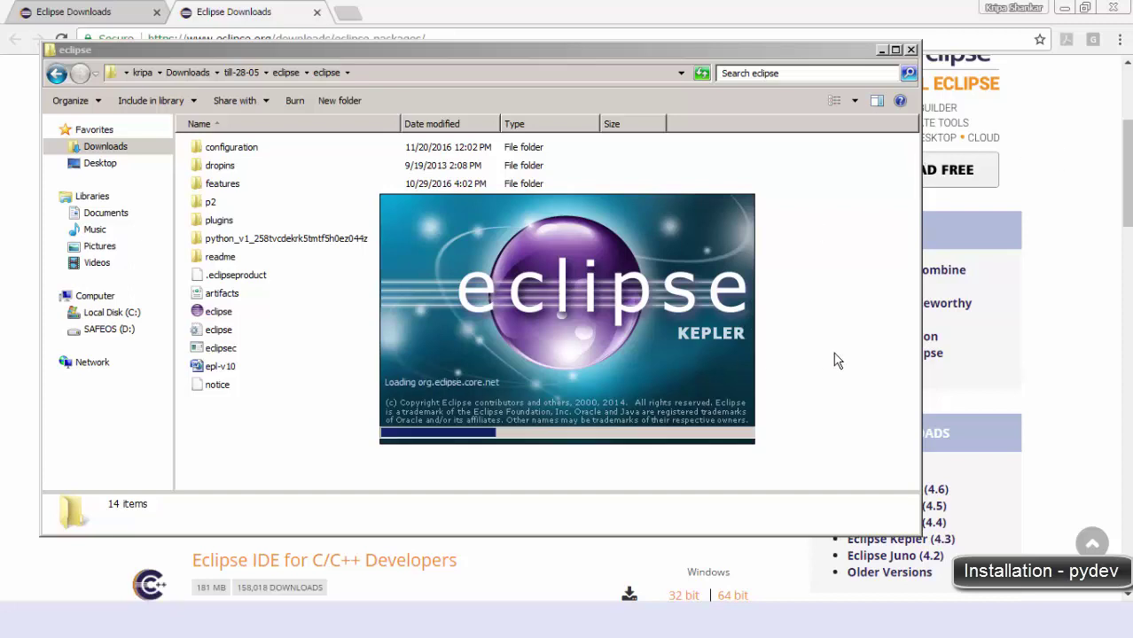
- Minimize the eclipse folder window while the IDE starts, and postpone the PyDev support notice
click(881, 50)
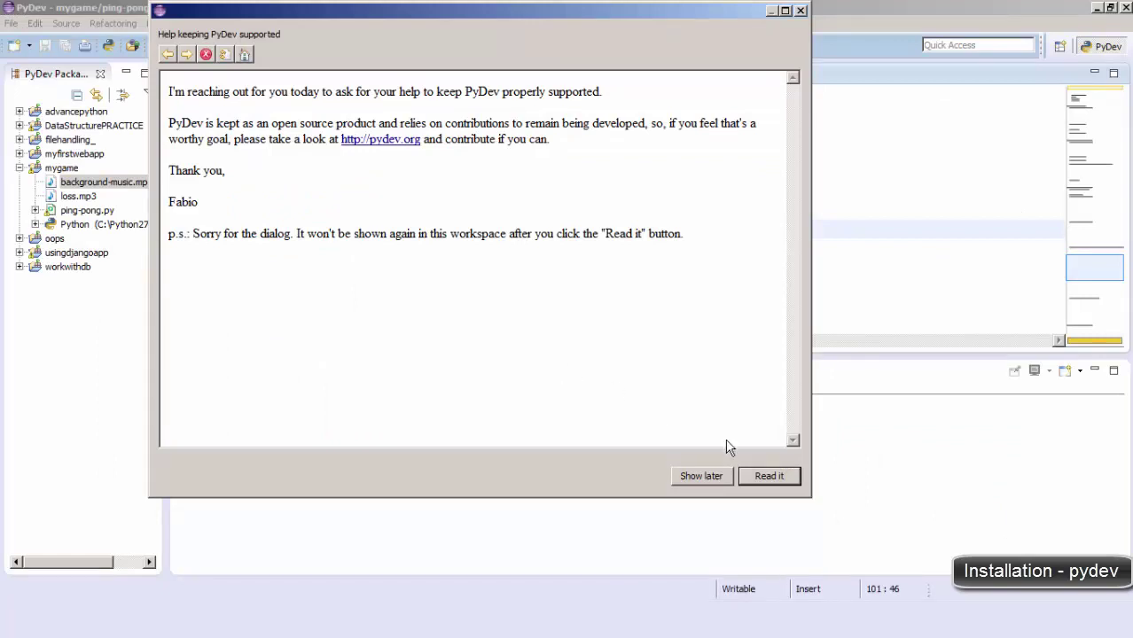
click(721, 477)
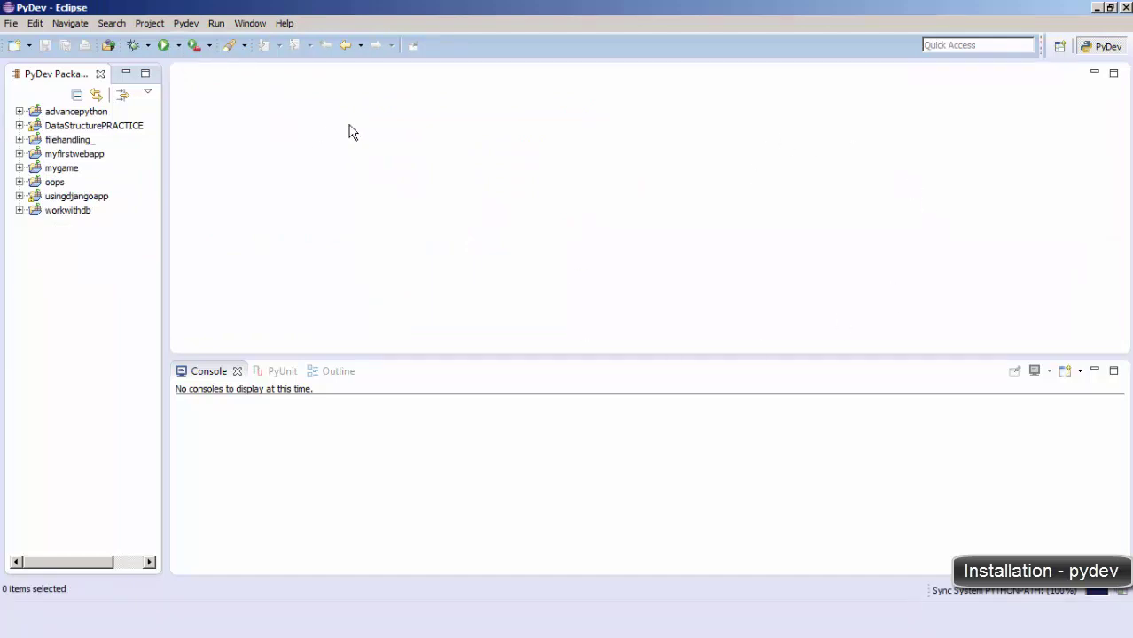
- Search the Eclipse Marketplace for "pydev" to find the Python IDE plugin, and close the Marketplace without installing
click(285, 24)
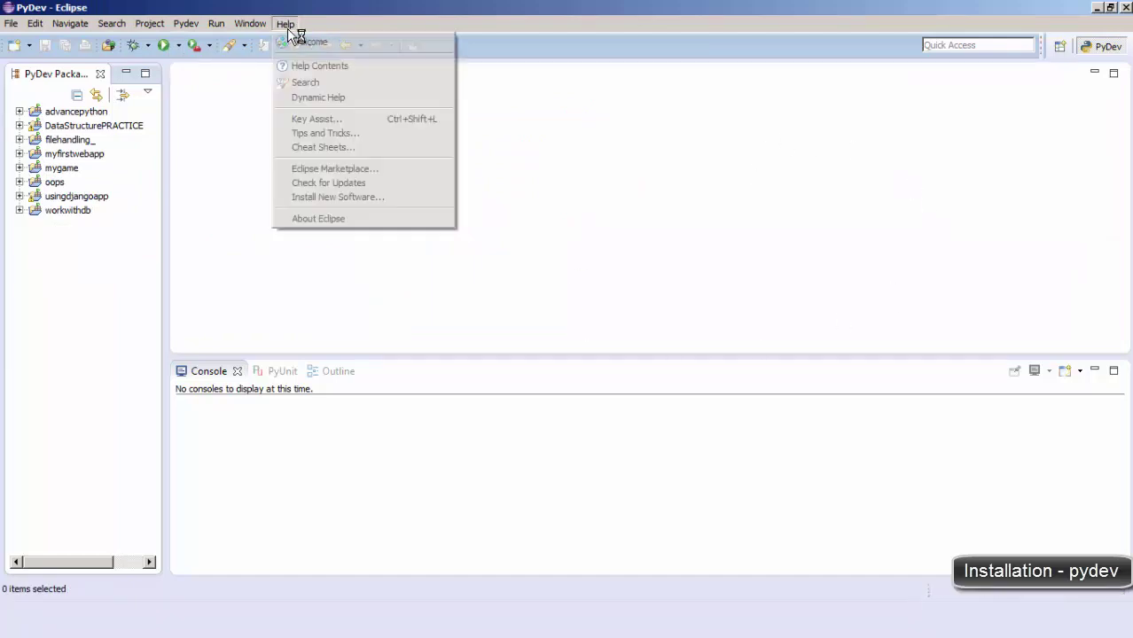
click(354, 168)
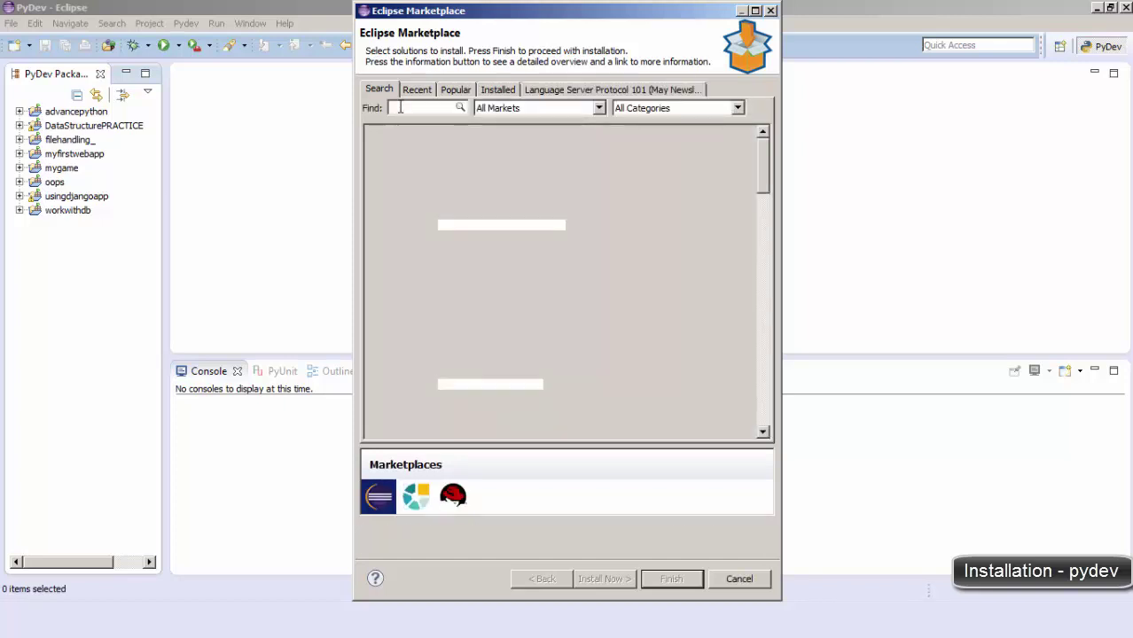
click(400, 108)
text(pyde)
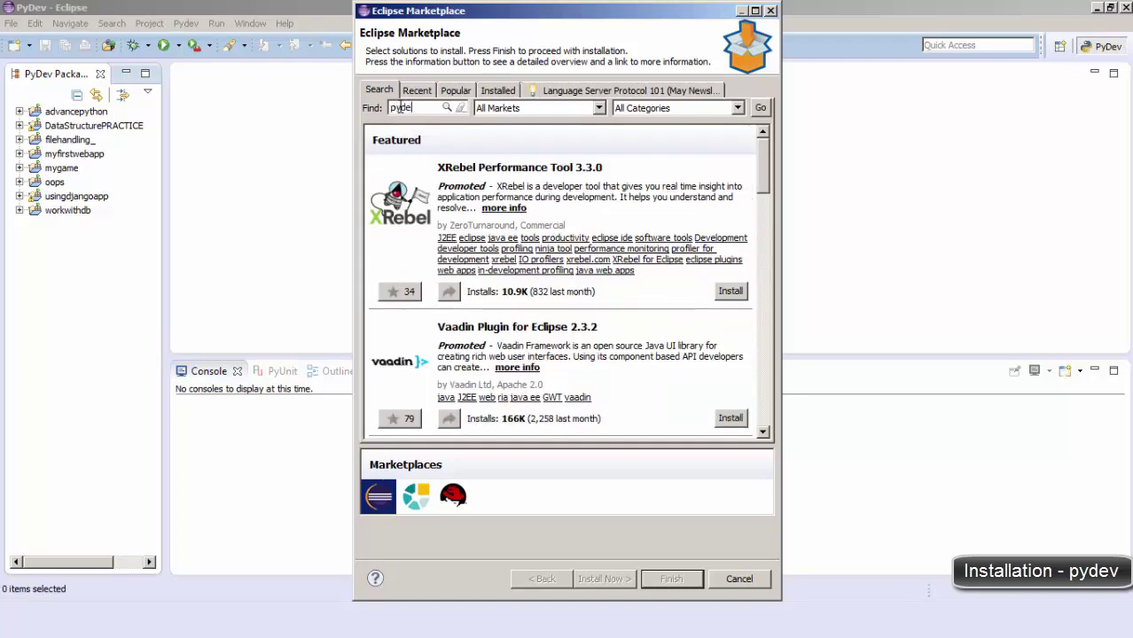
text(v)
key(Return)
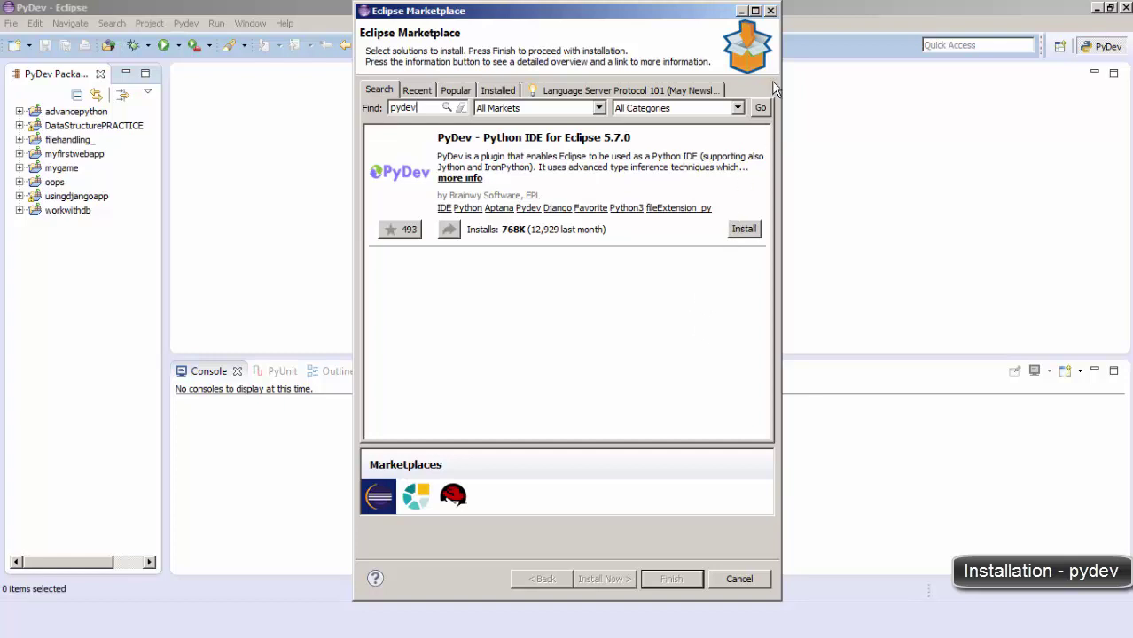
click(770, 10)
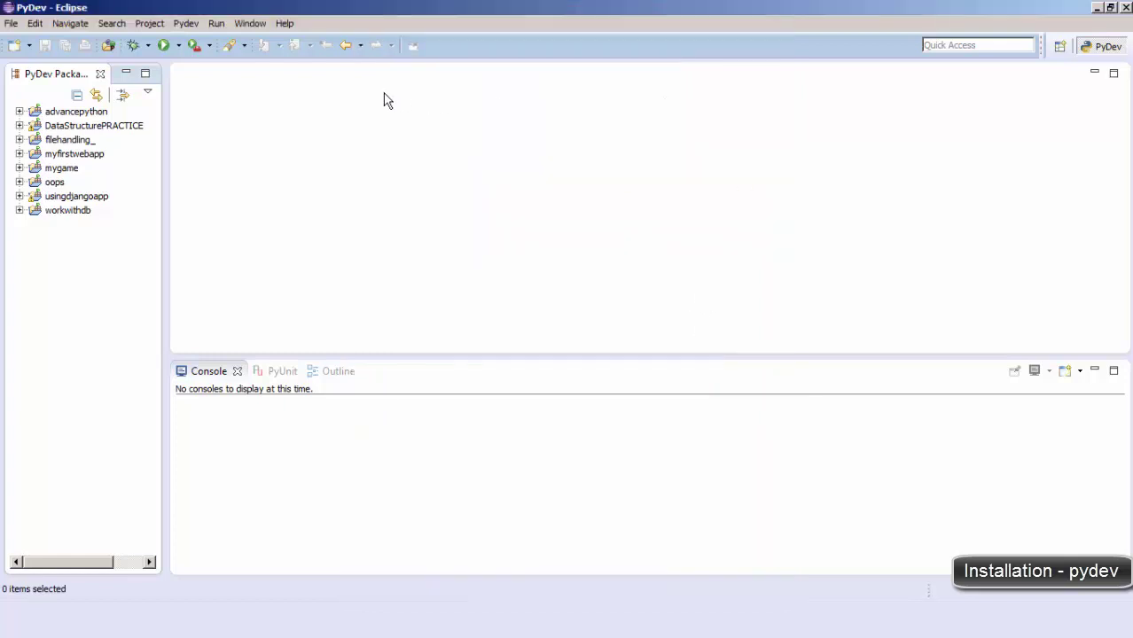
- Open the PyDev perspective in the workbench
click(252, 26)
mouse_move(321, 95)
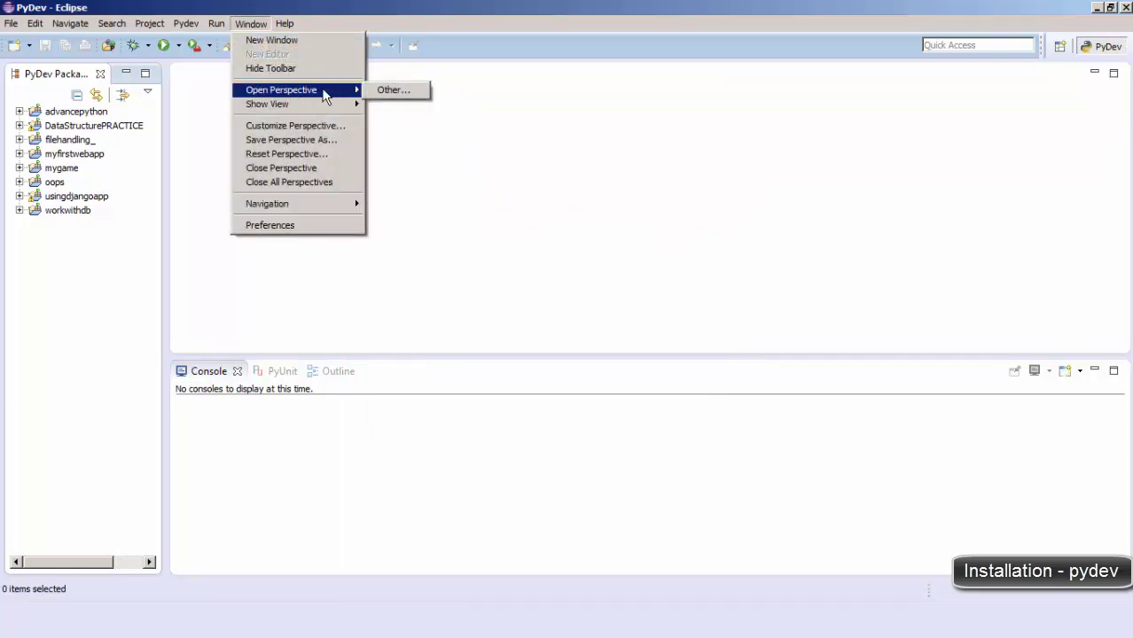
click(381, 92)
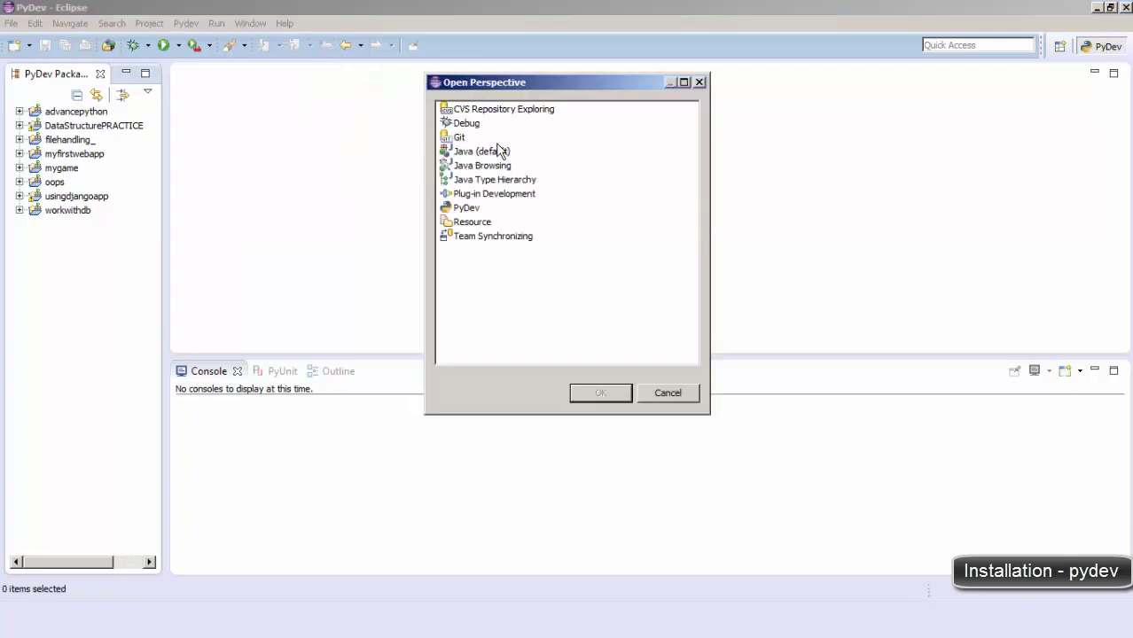
click(466, 210)
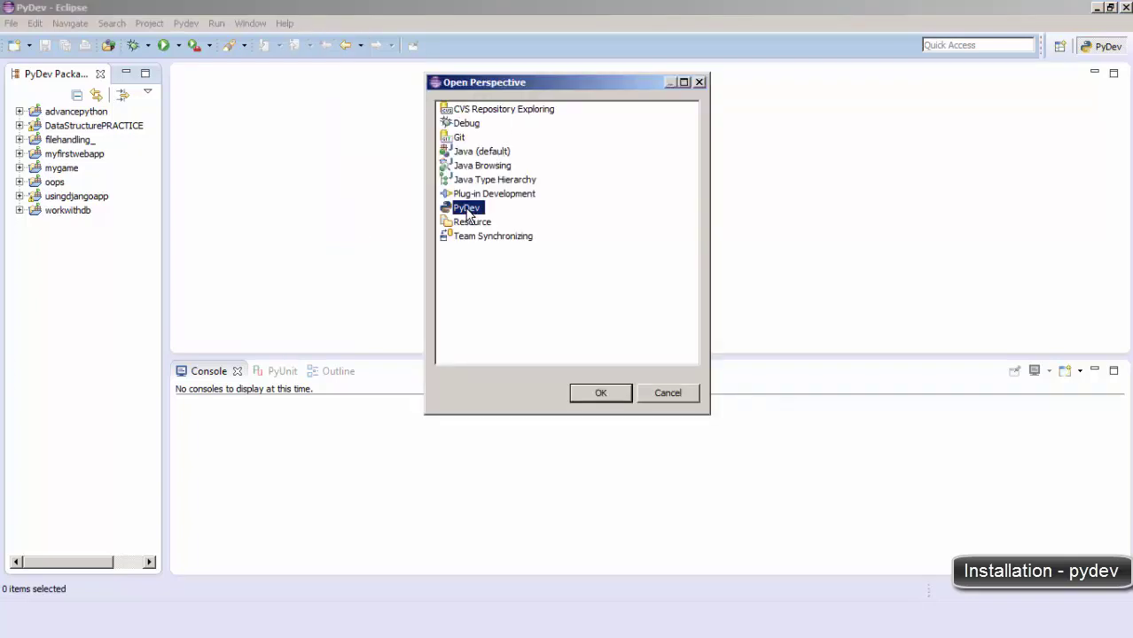
click(601, 393)
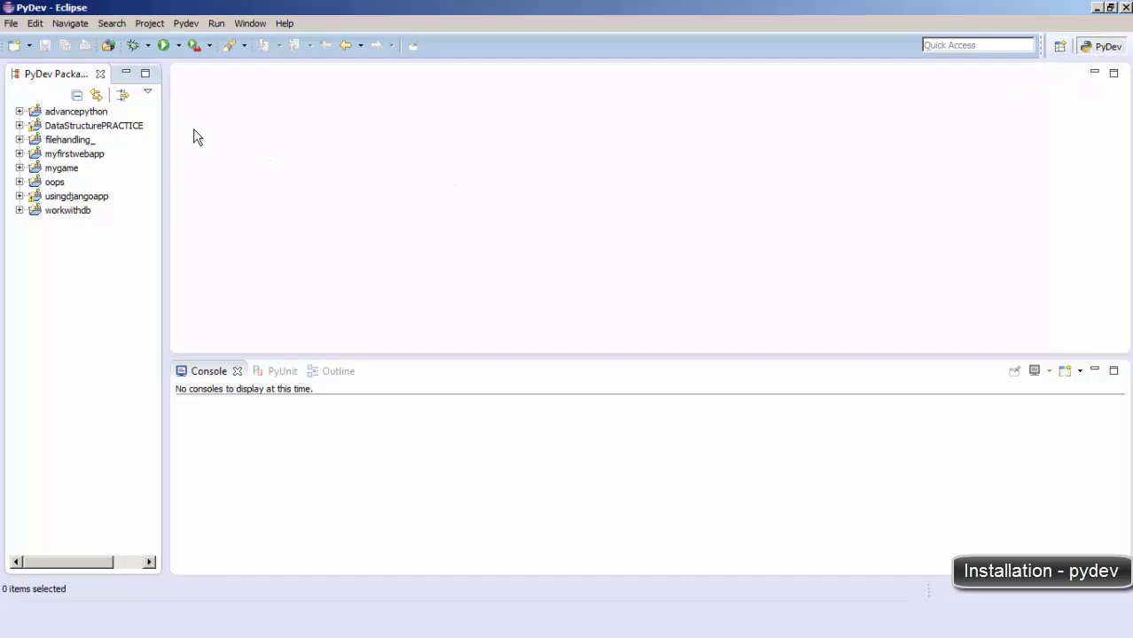
- Create a PyDev project named first_sel_project, keeping the Python project type, grammar version 2.7 and default interpreter
click(11, 23)
mouse_move(44, 40)
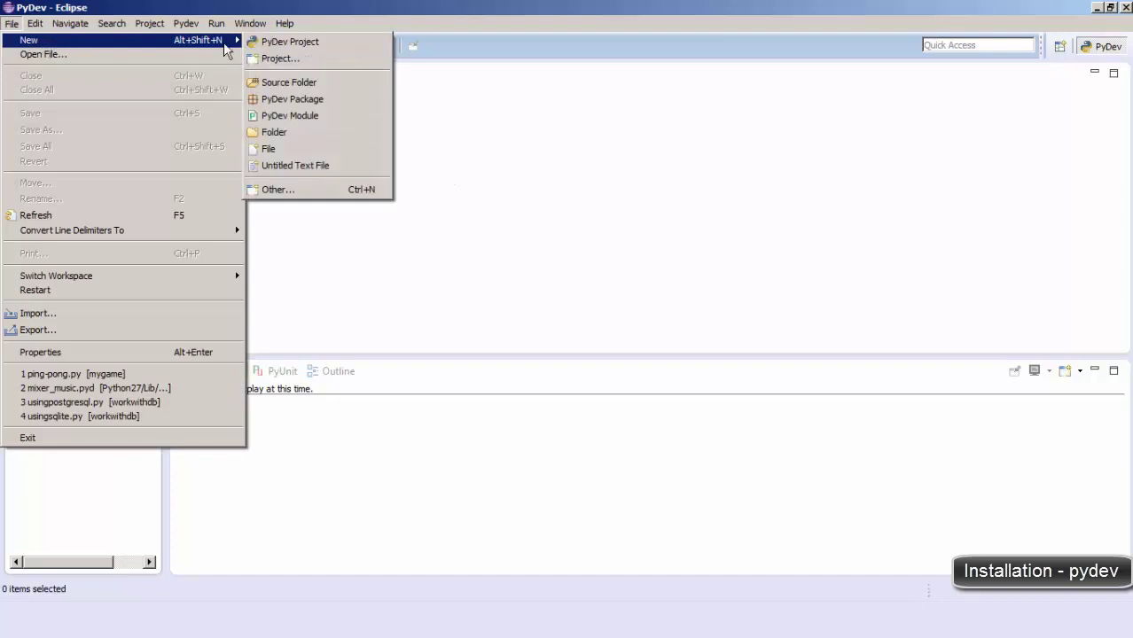
click(290, 42)
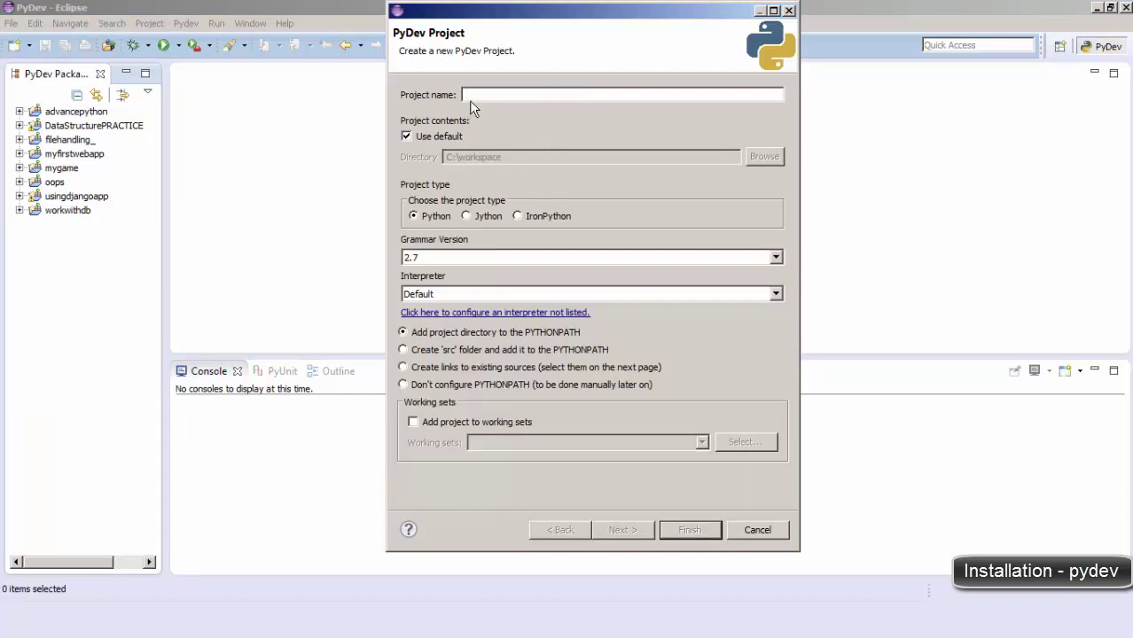
text(first_sel_project)
click(490, 314)
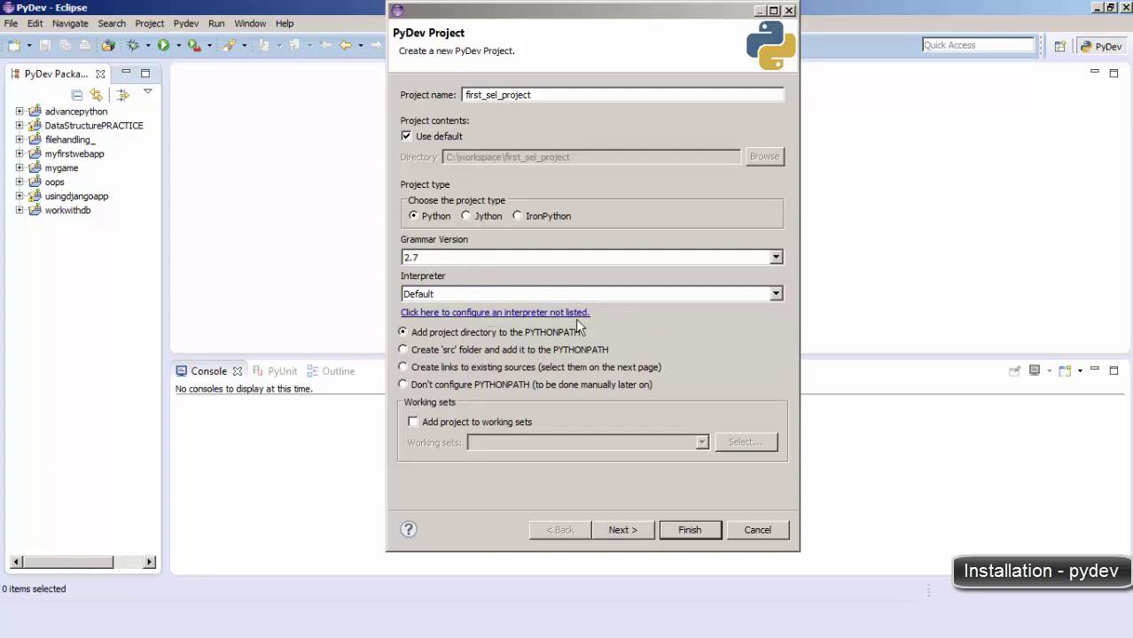
click(698, 531)
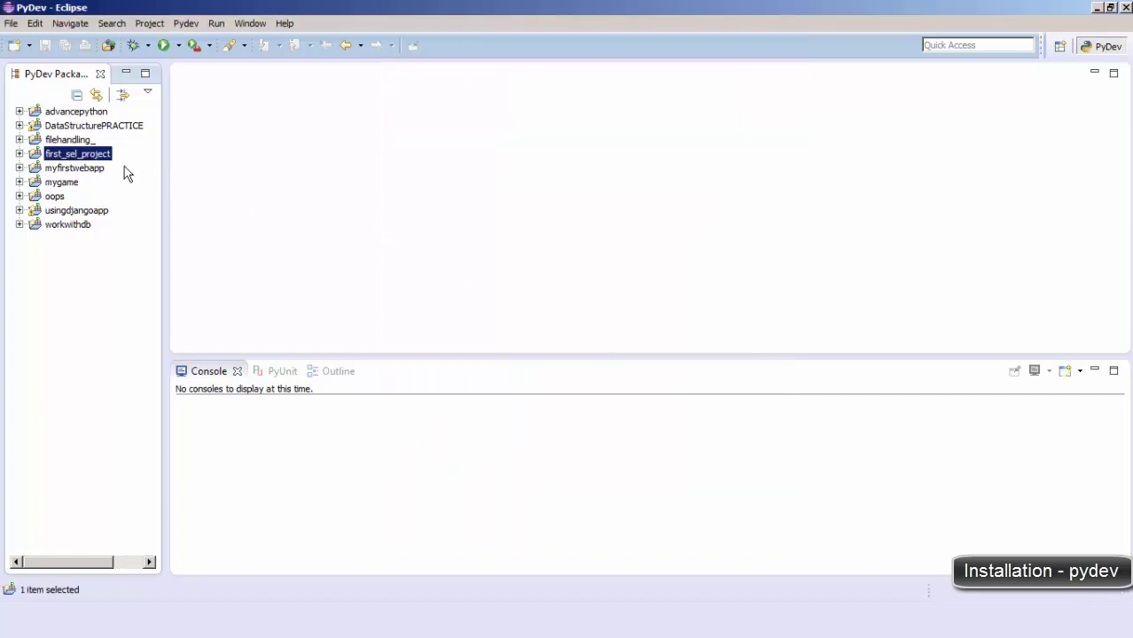
- Create a PyDev module named first in first_sel_project, using the <Empty> template
click(20, 153)
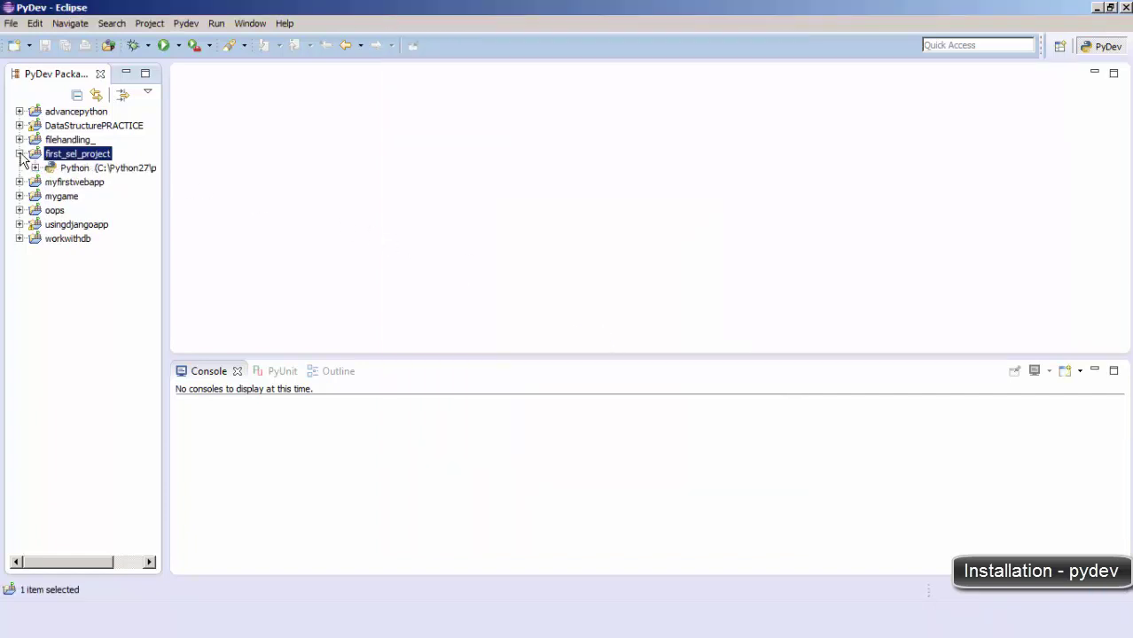
right_click(73, 157)
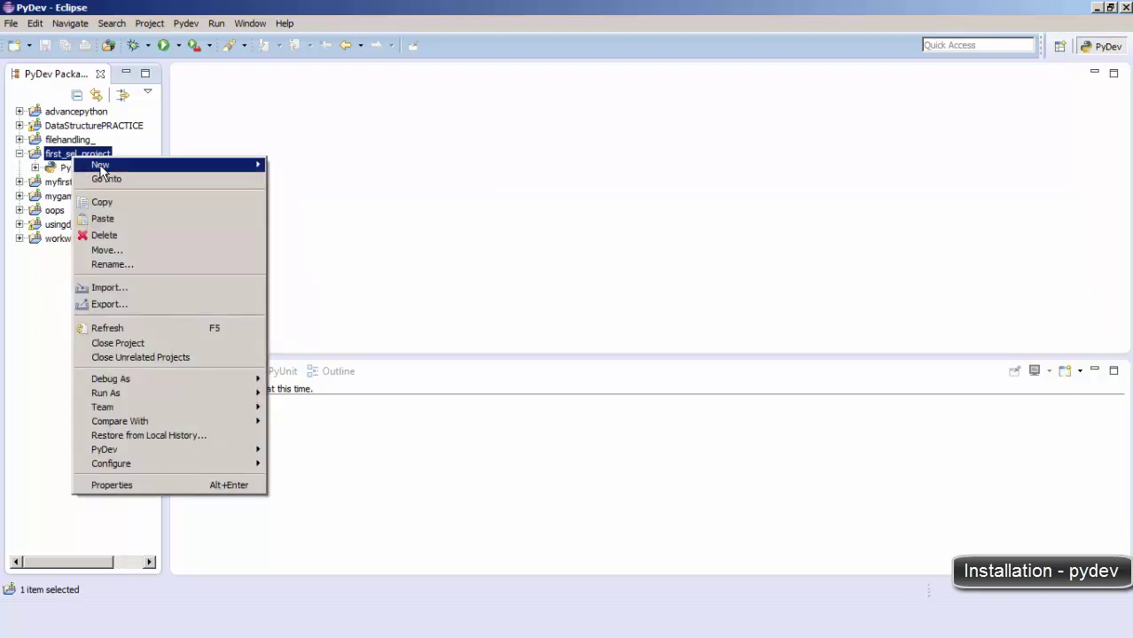
mouse_move(101, 165)
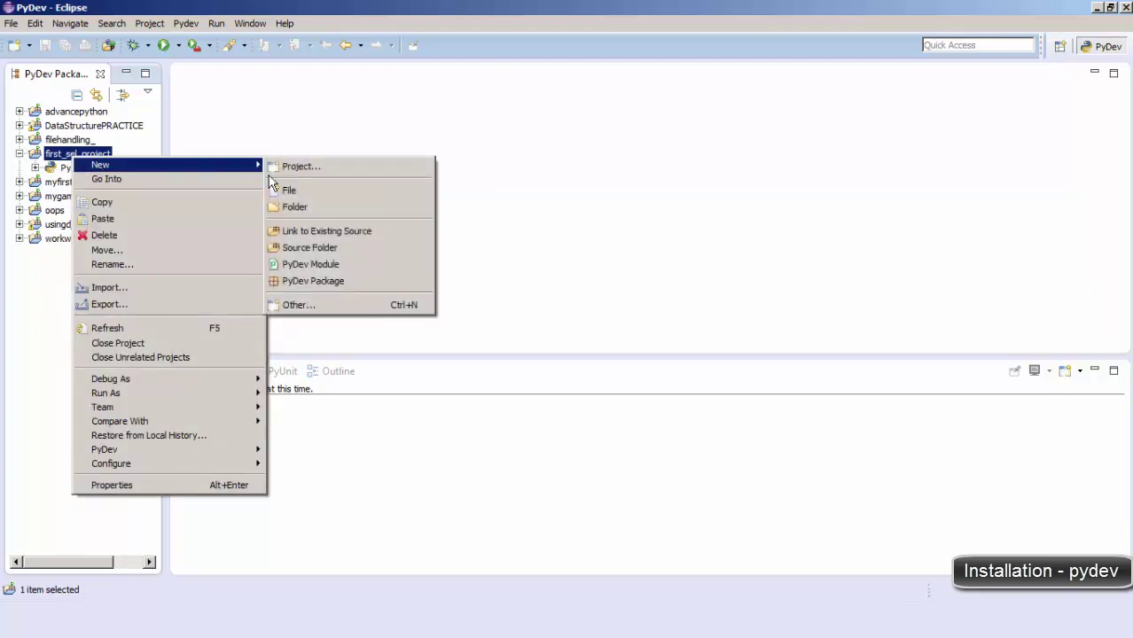
click(322, 266)
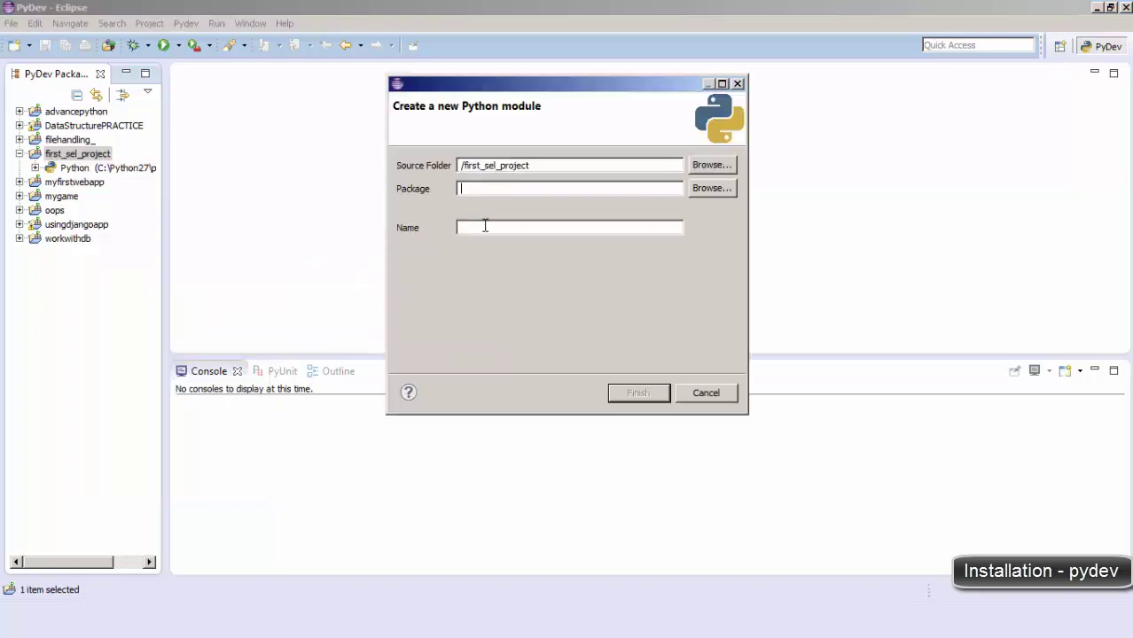
text(first)
click(631, 392)
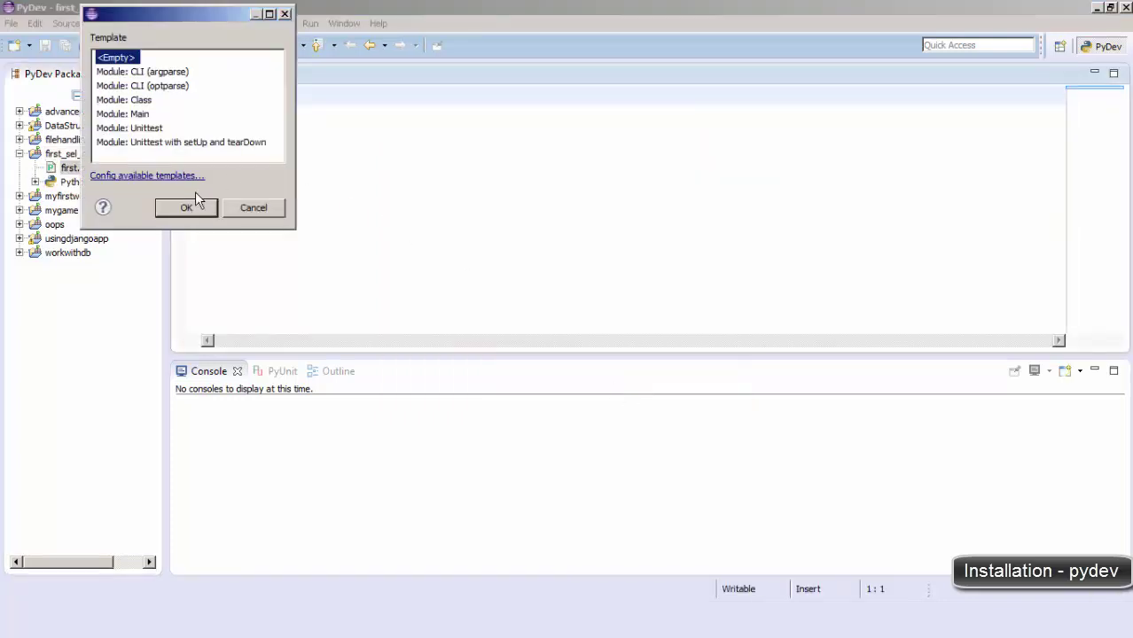
click(196, 209)
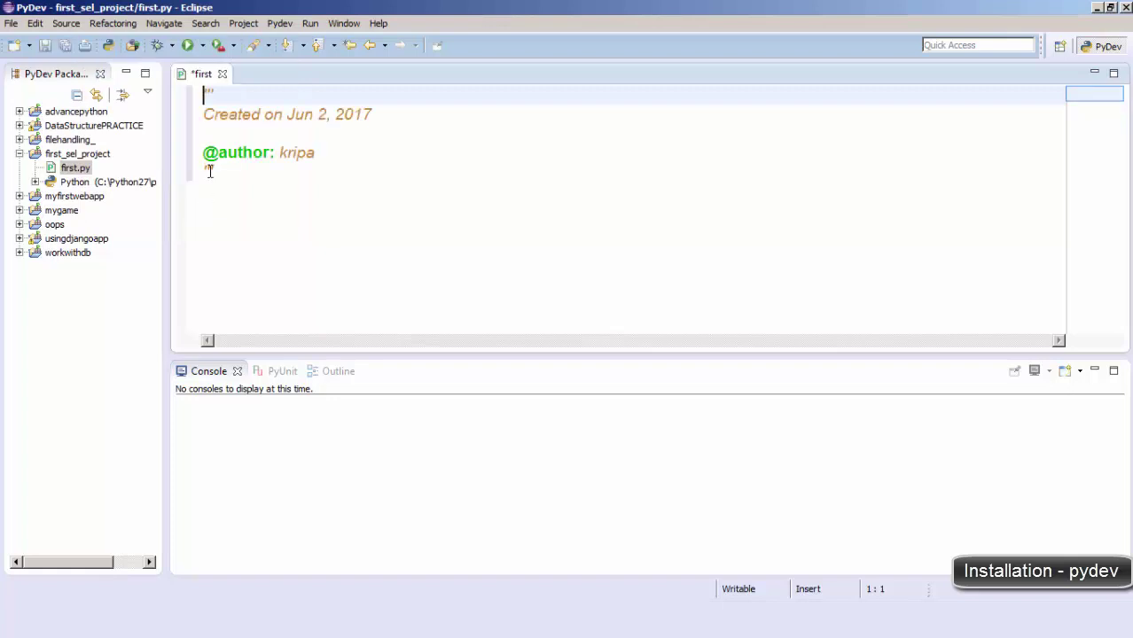
- Add the statement print("hello") below the header comment of first.py and save the file
click(230, 193)
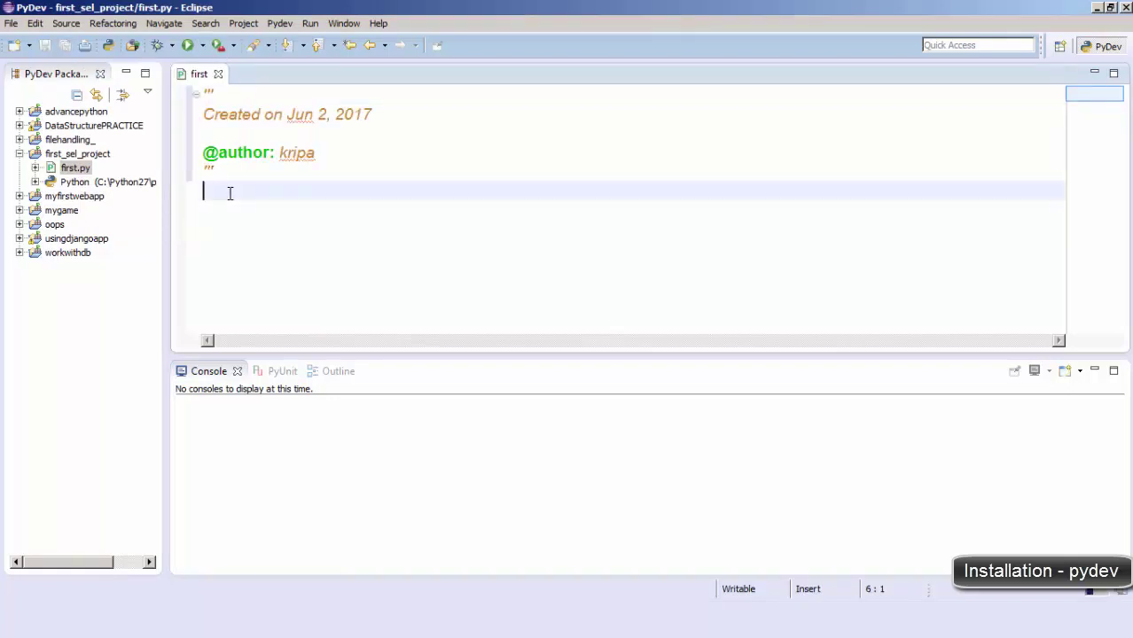
key(Return)
text(print)
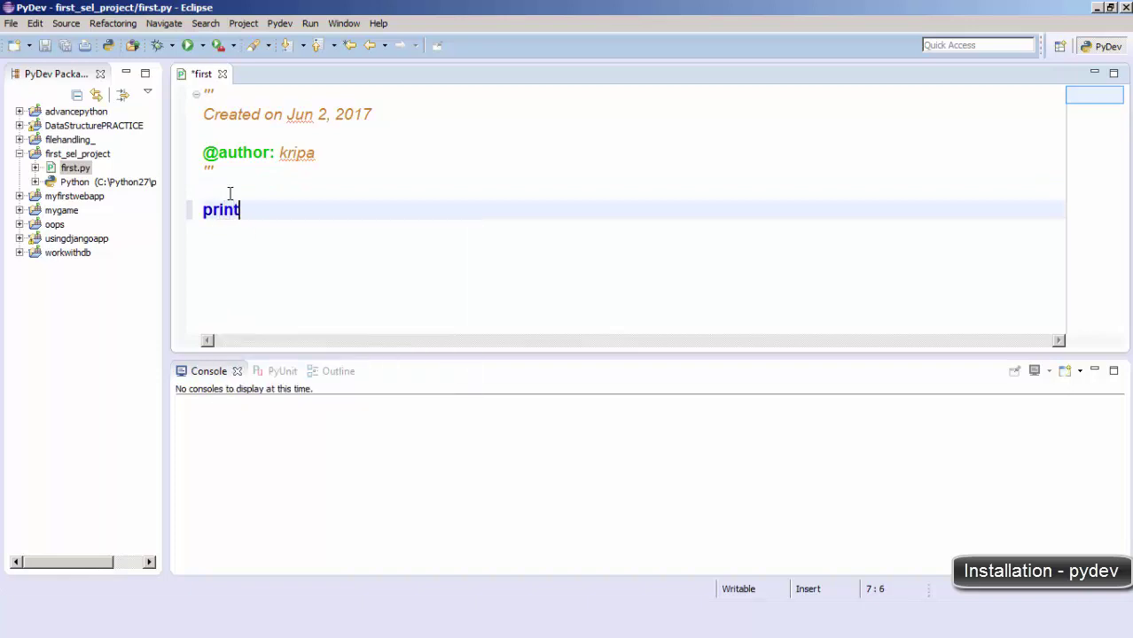
text(("hello)
key(ctrl+s)
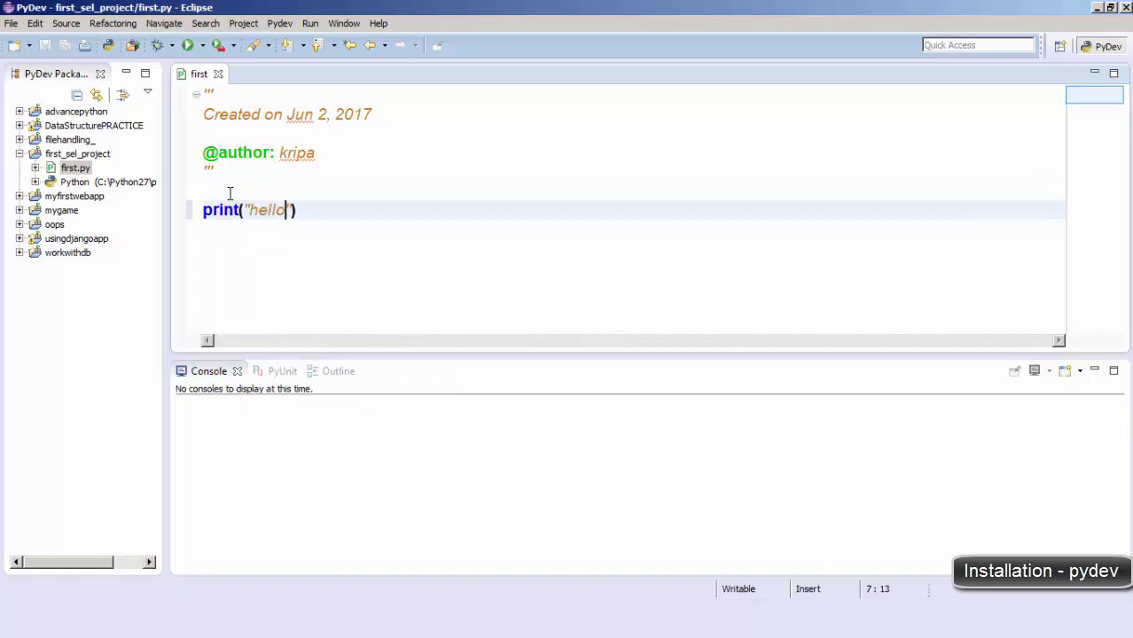
- Run first.py as a Python Run and highlight its output in the console
click(188, 45)
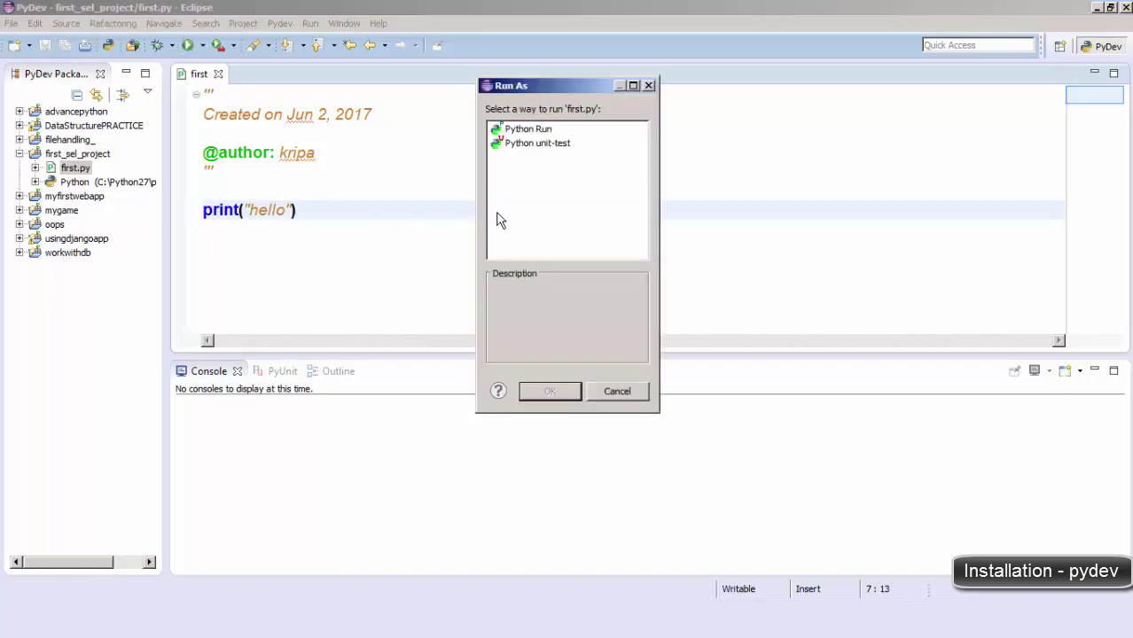
click(532, 131)
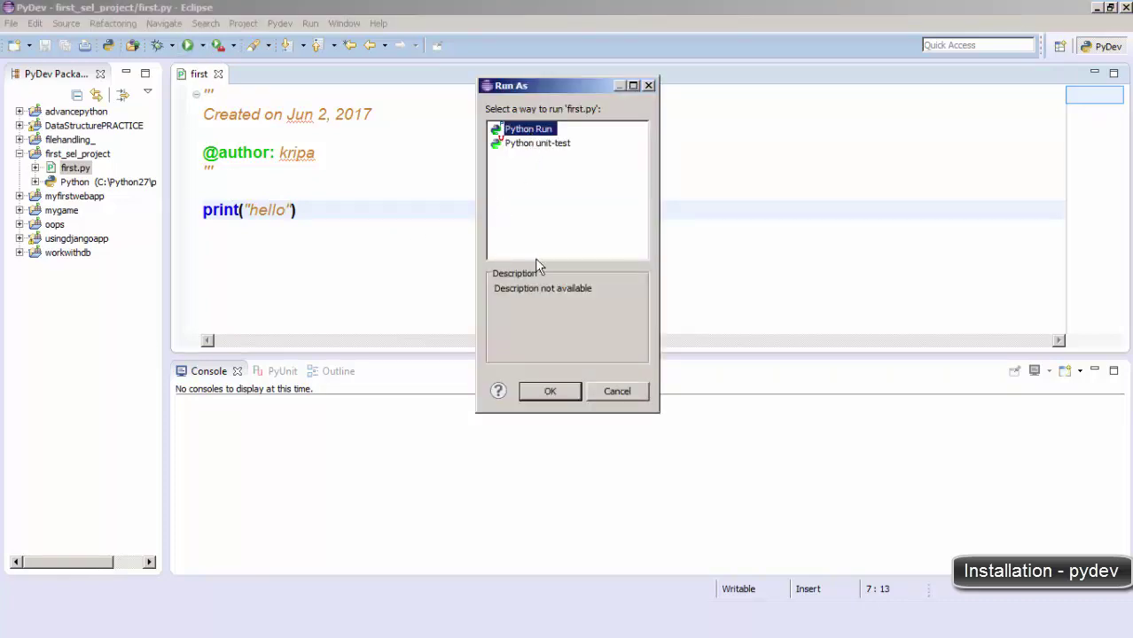
click(549, 391)
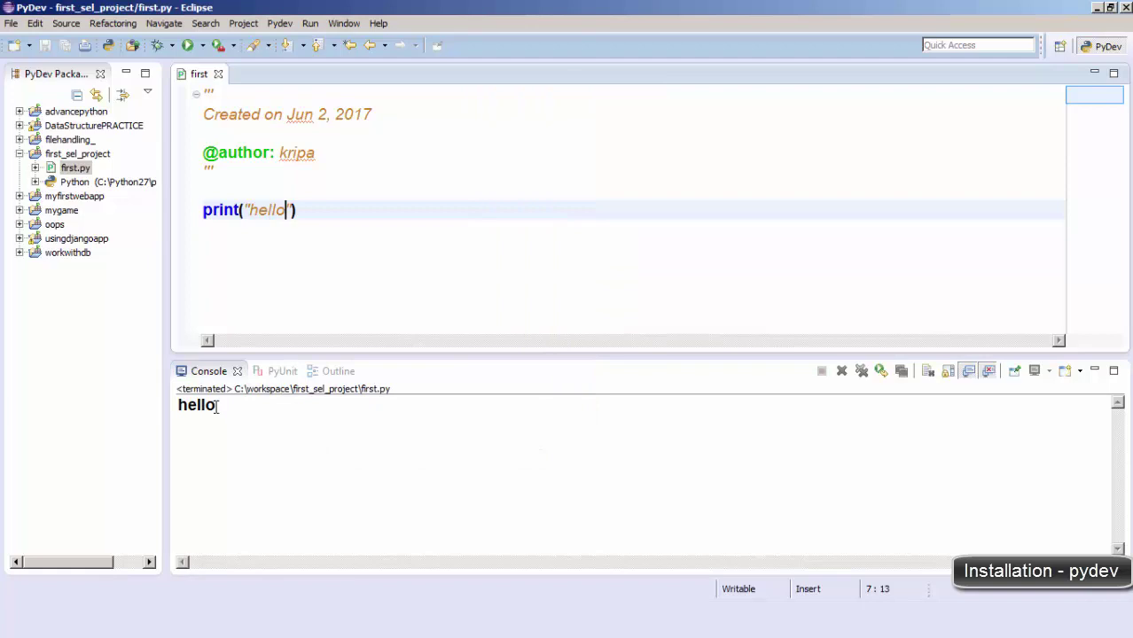
drag(216, 406, 172, 407)
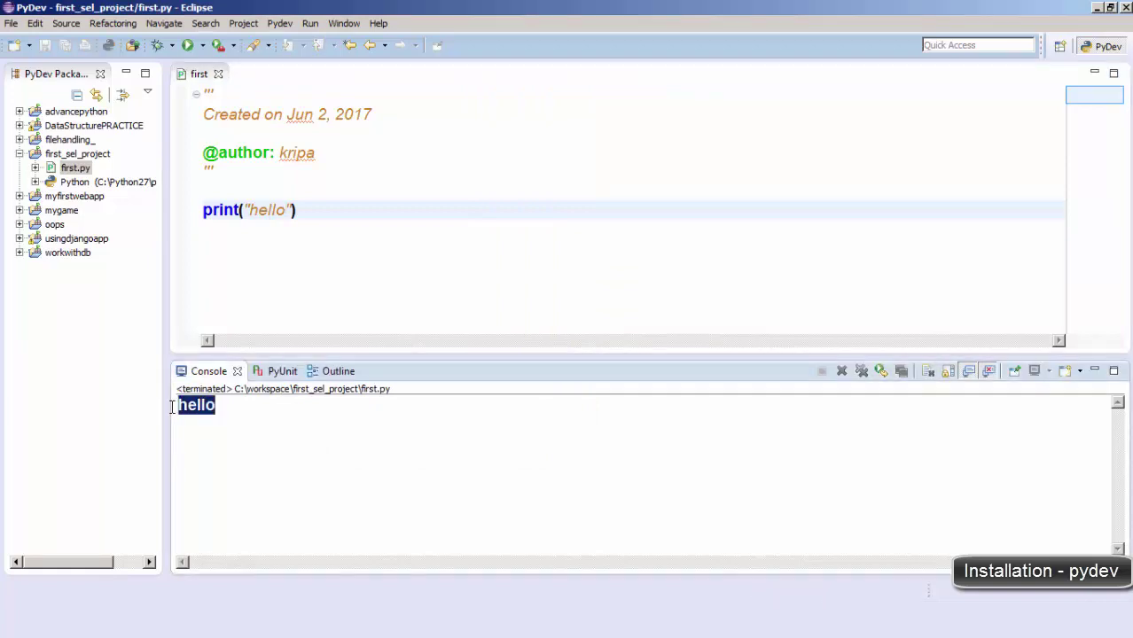